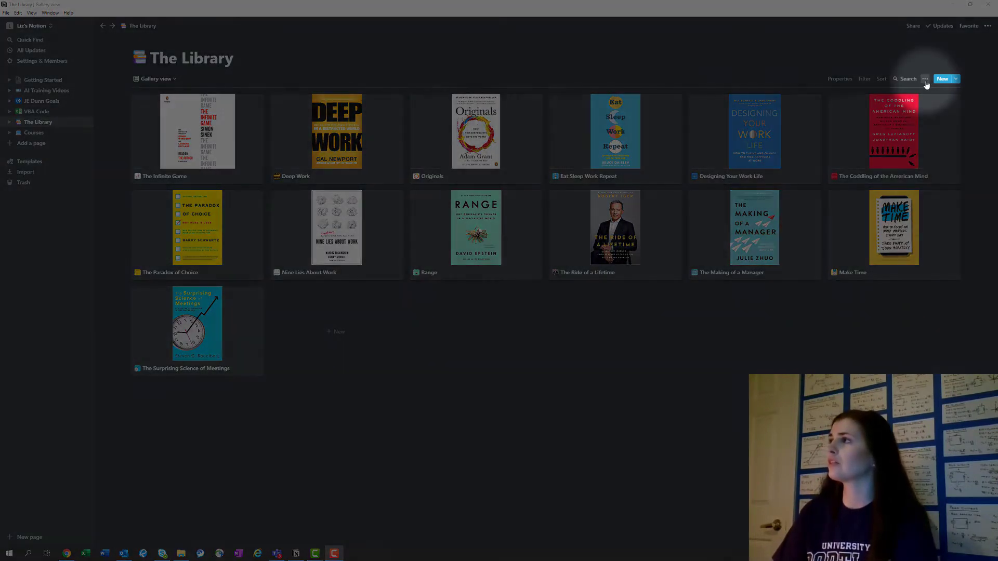
Inspect the gallery view's card property settings, then close them.
click(926, 82)
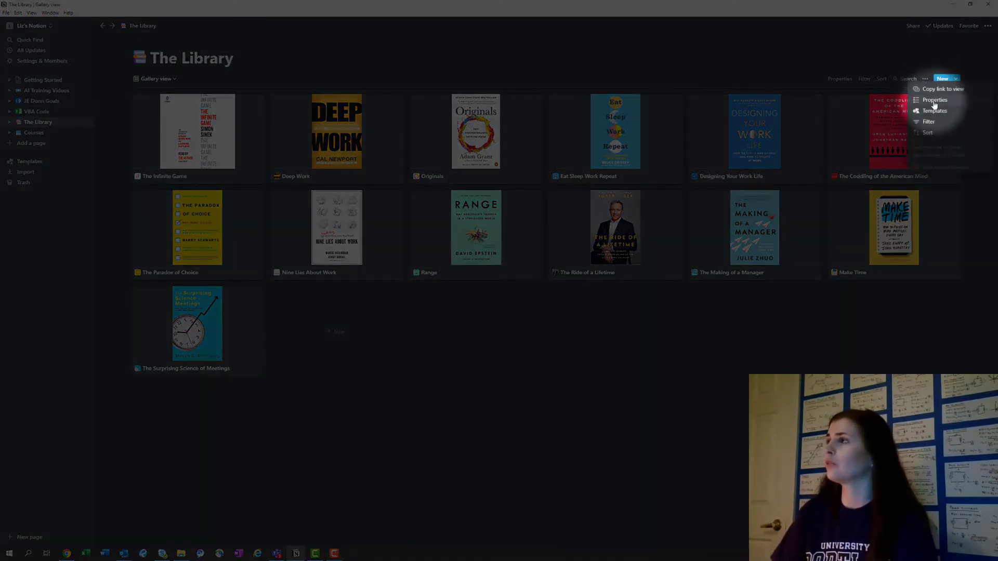
click(936, 104)
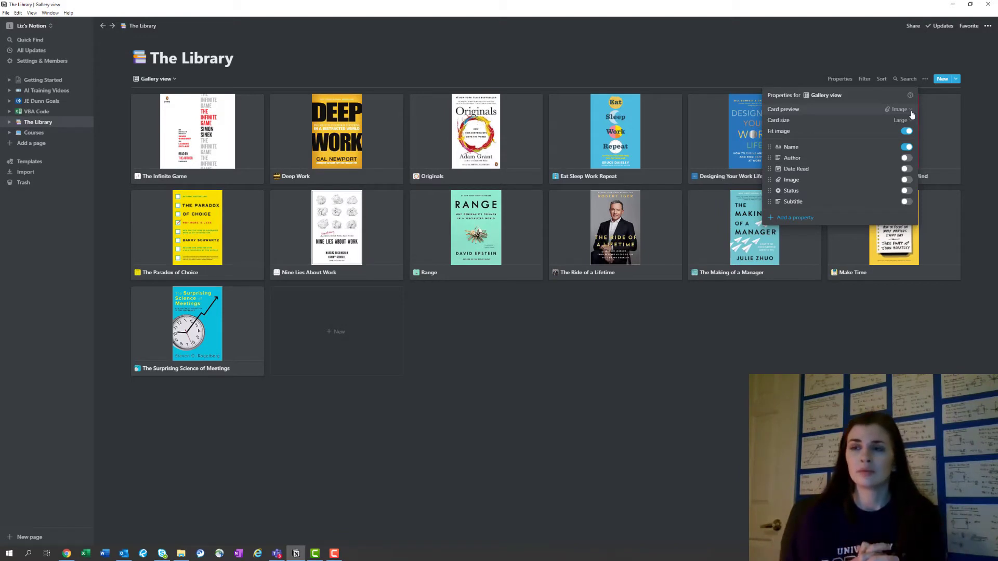
click(838, 328)
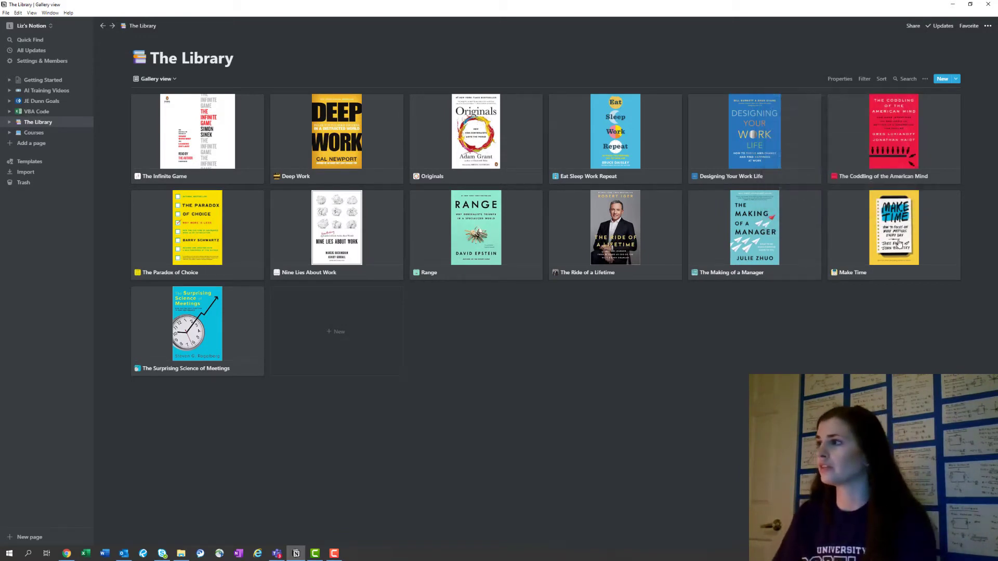
Preview the Make Time book page, scrolling through its notes, then close it.
click(888, 241)
scroll(416, 208, down, 1)
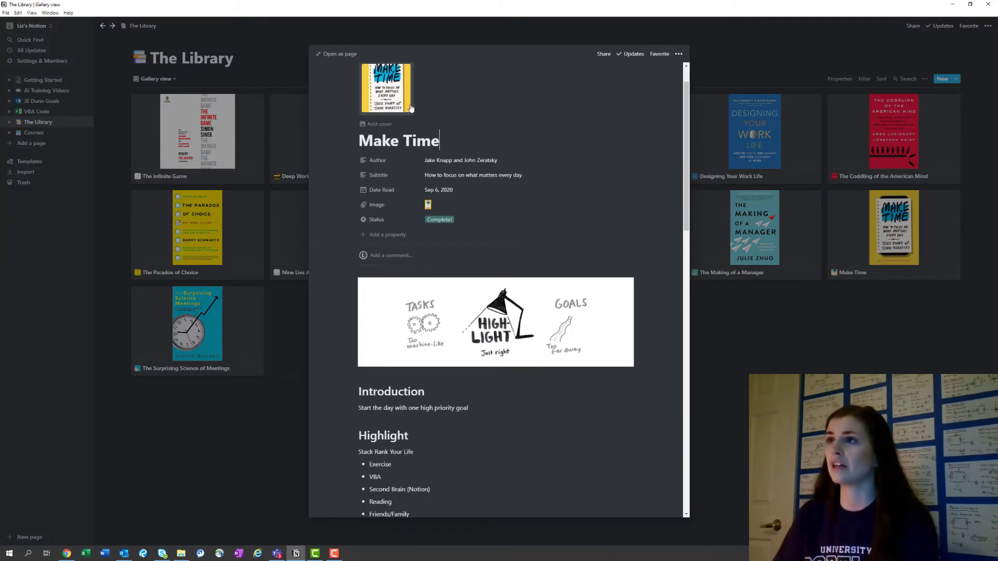
scroll(416, 122, up, 1)
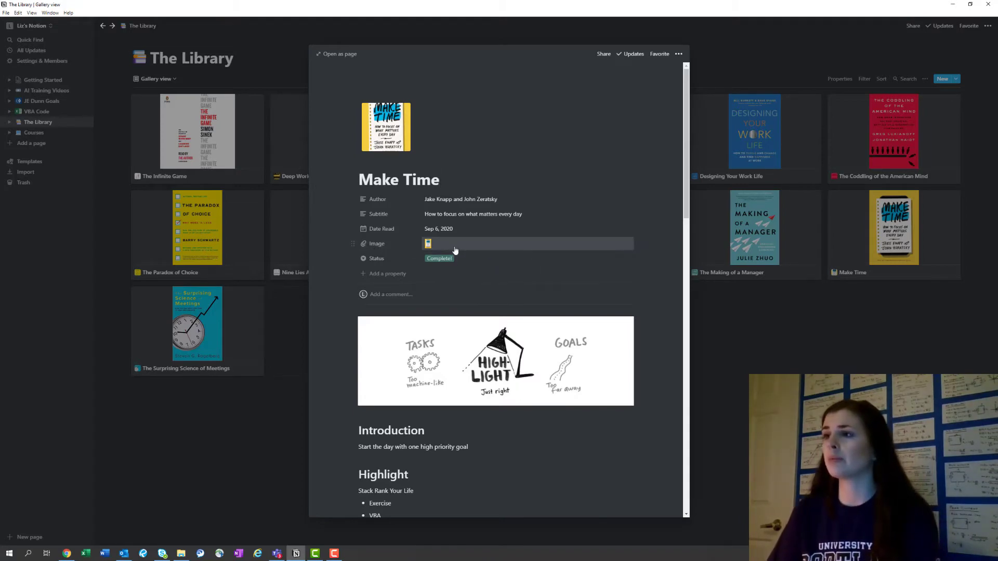
click(851, 339)
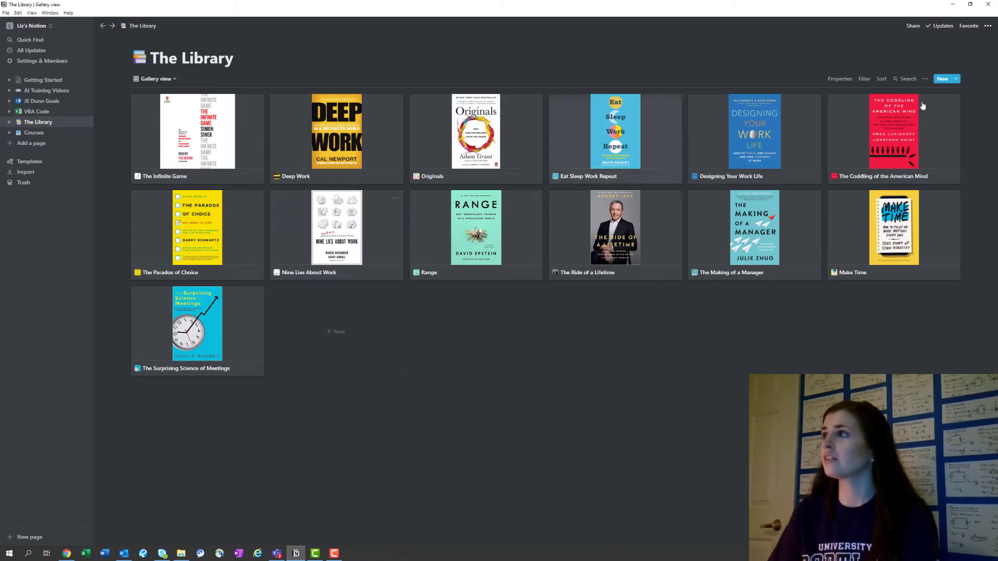
Recheck the card property settings, then bring up the views list of Gallery, Board and List.
click(925, 78)
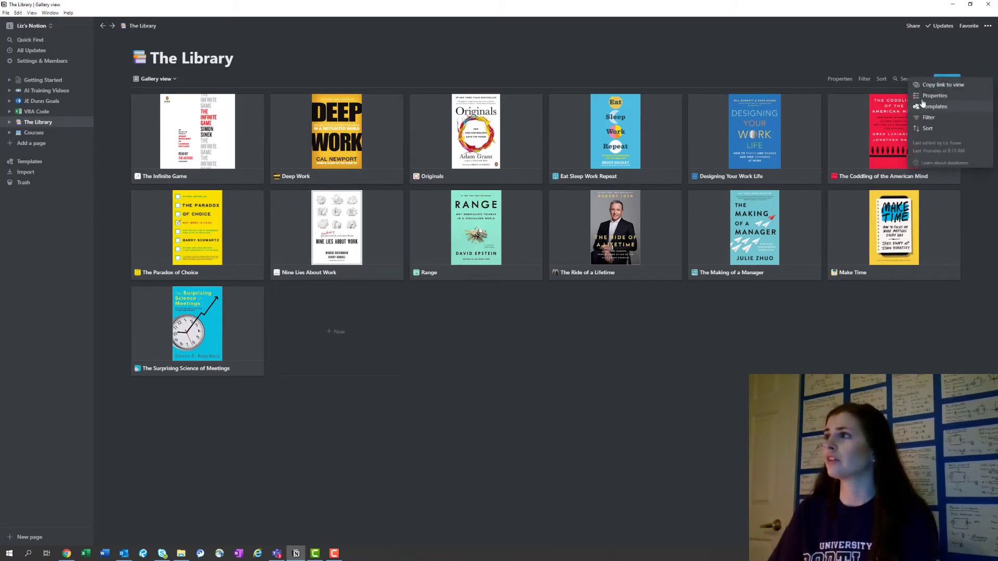
click(926, 97)
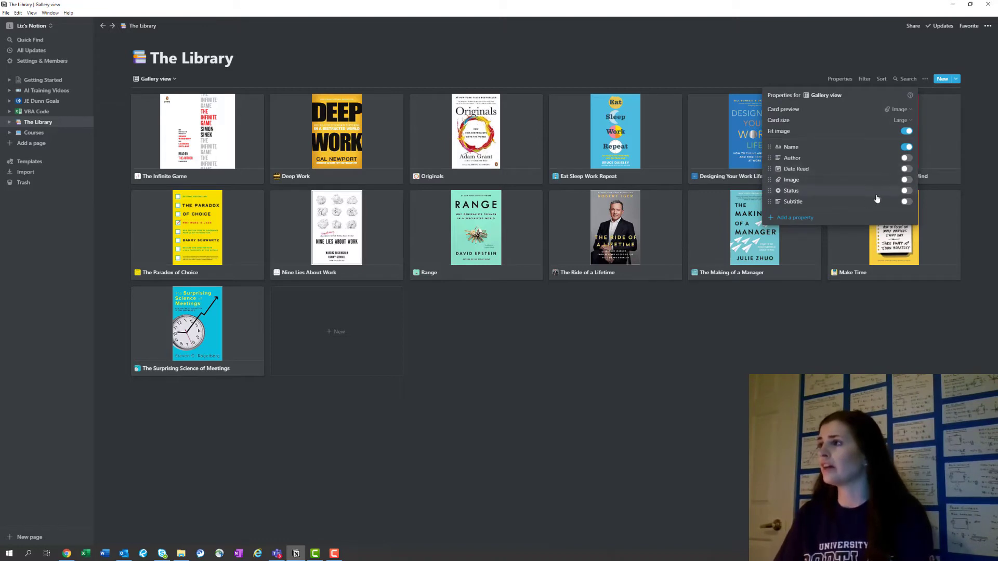
click(822, 358)
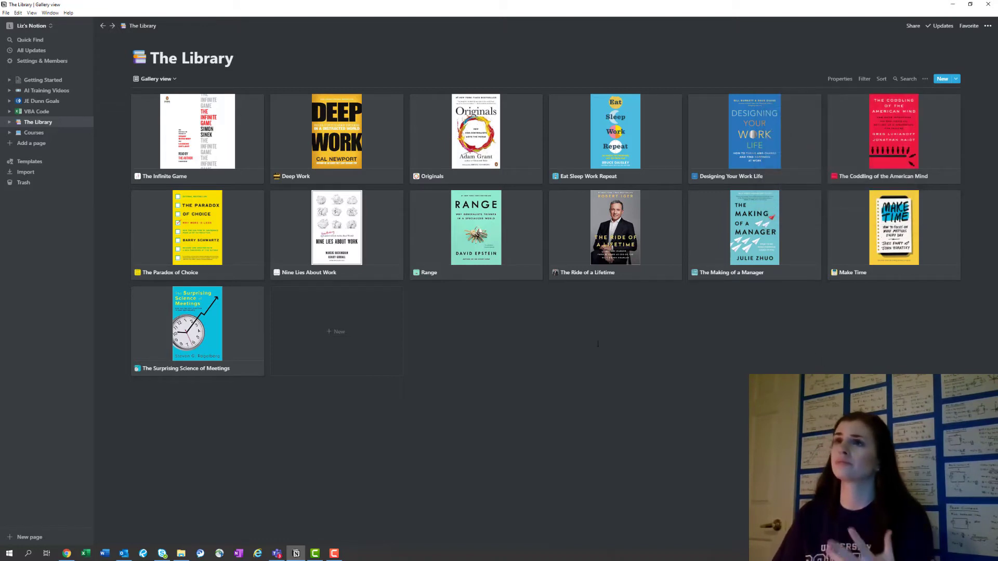
click(155, 78)
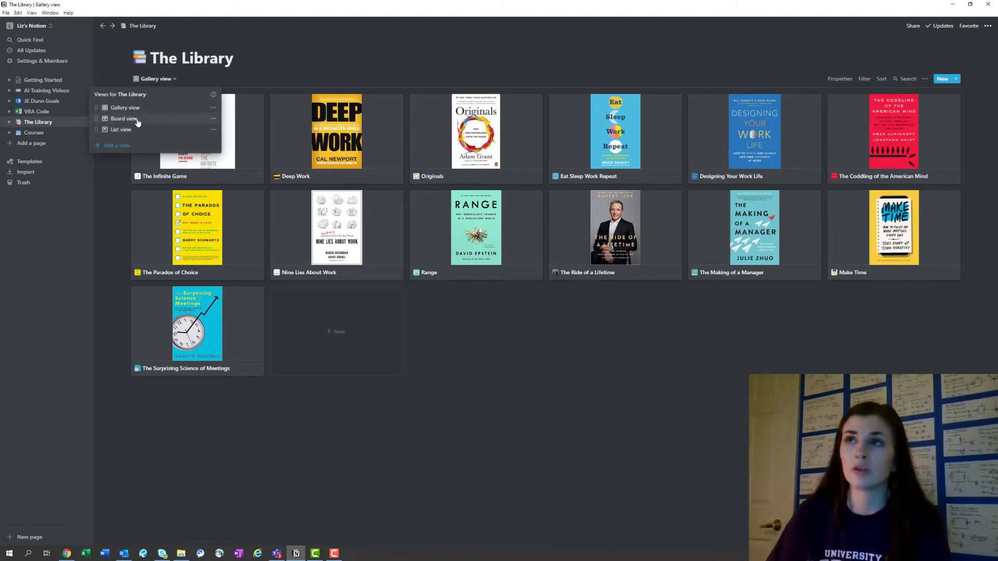
Switch The Library to Board view, showing all 13 books under Completed status.
click(137, 119)
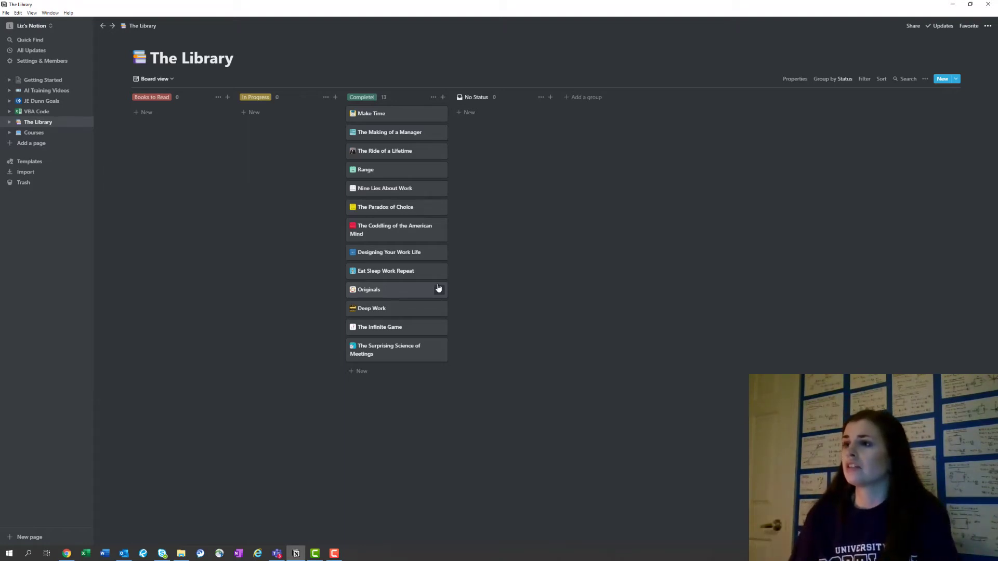
Open the Make Time book page and scroll through its notes.
click(384, 117)
scroll(466, 291, down, 3)
scroll(466, 296, down, 10)
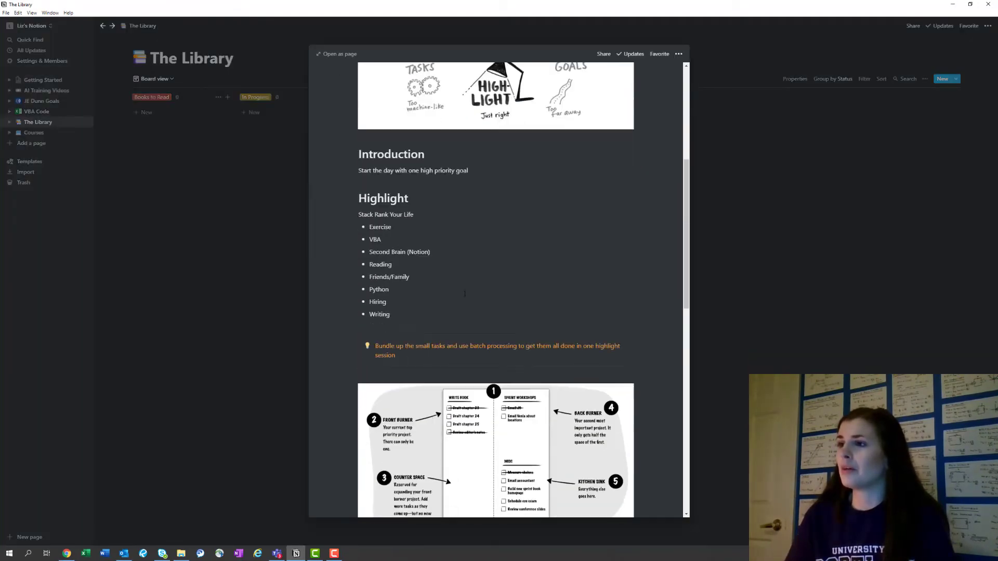
scroll(457, 295, up, 2)
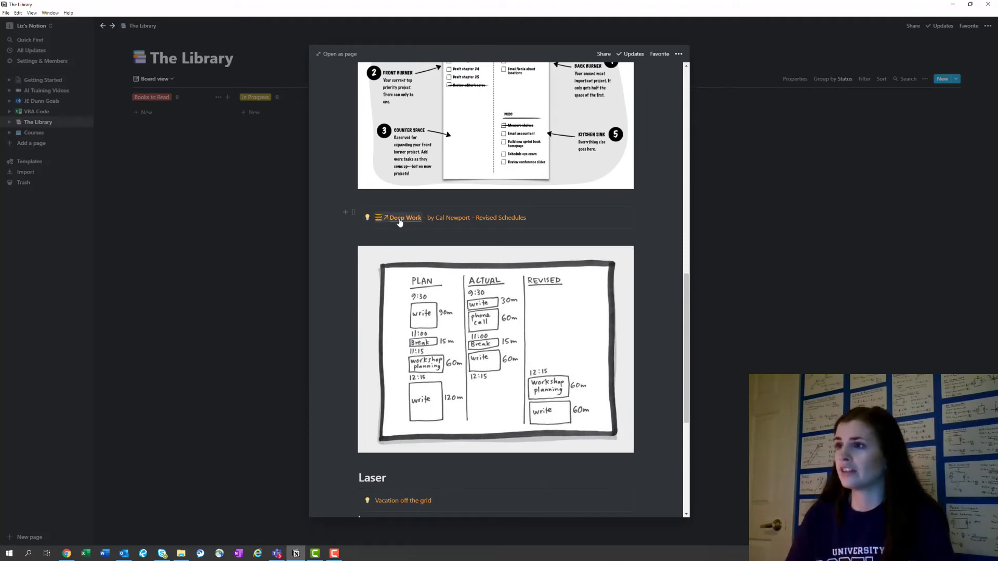
Follow the Deep Work mention, then return to Make Time via its backlink and scroll to the top.
click(400, 219)
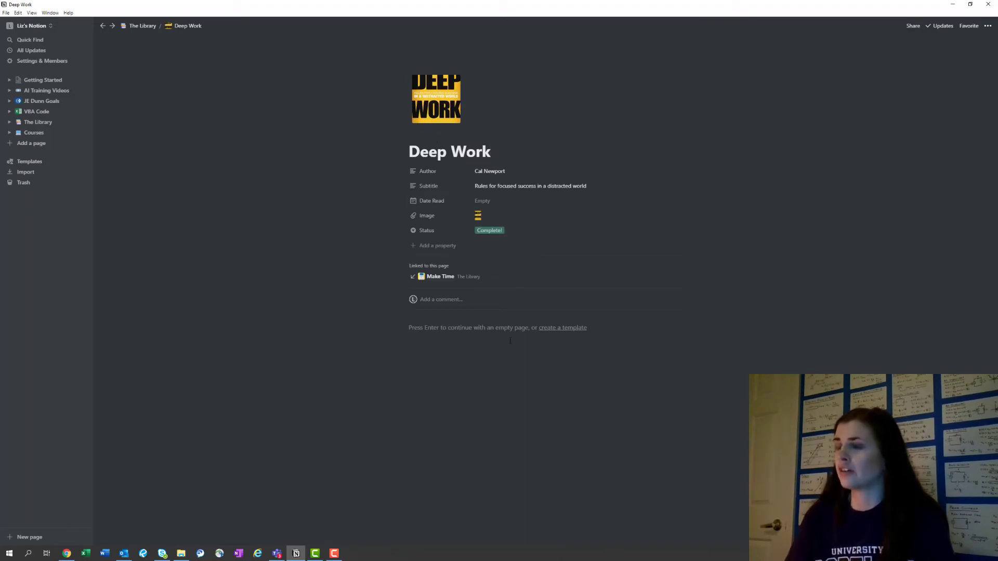
click(446, 280)
scroll(505, 239, up, 8)
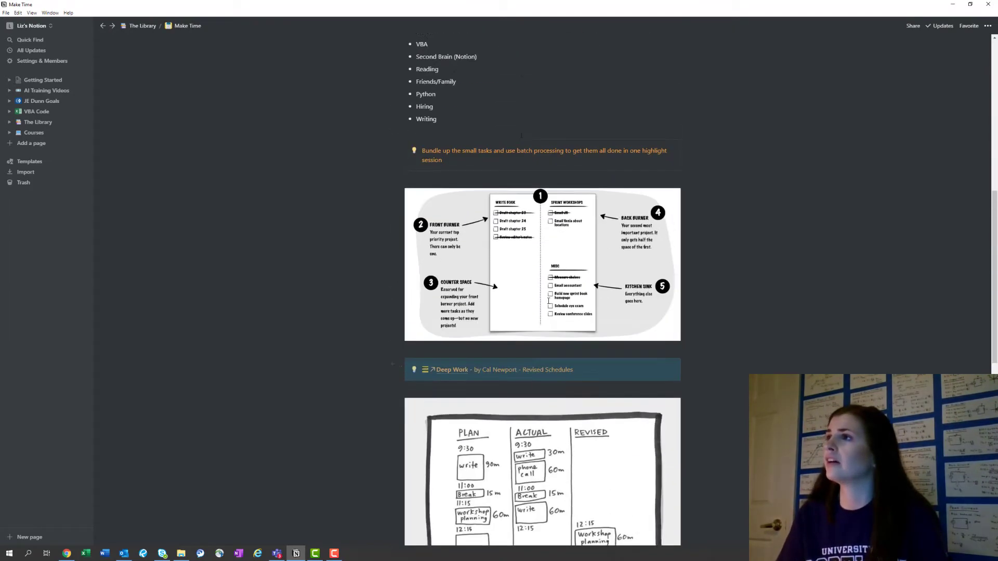
scroll(504, 240, up, 6)
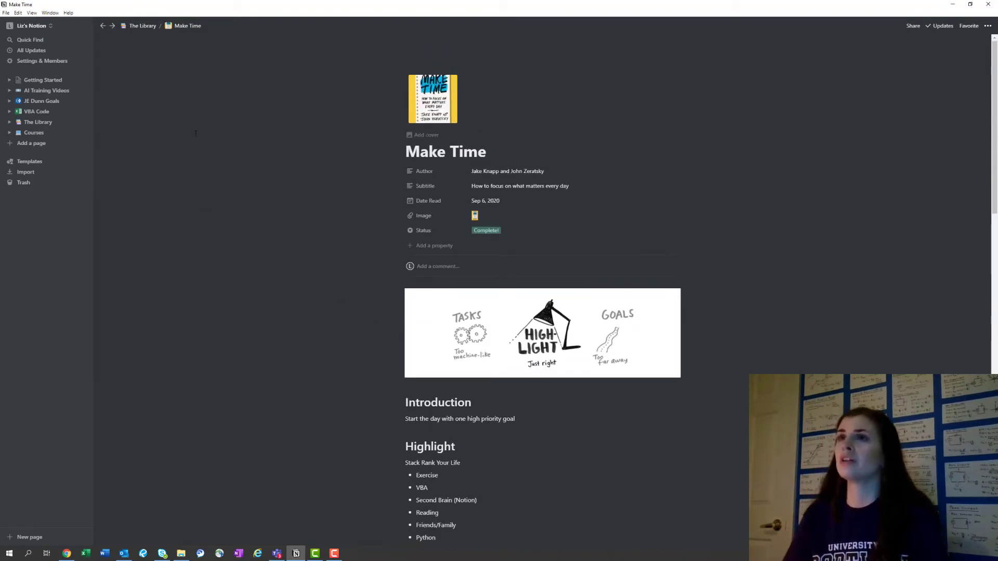
Return to The Library in Gallery view, then preview and close the Make Time card.
click(103, 26)
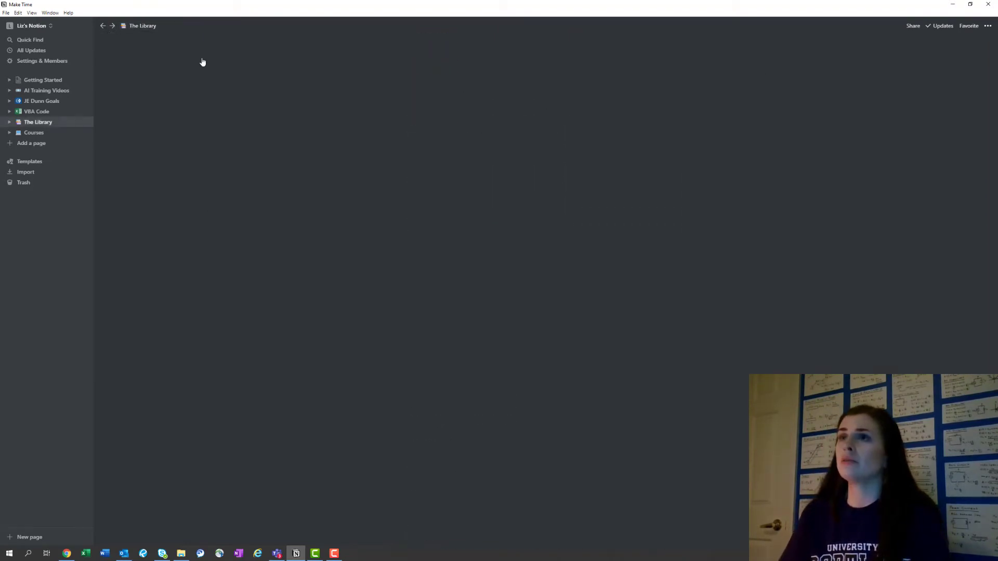
click(158, 79)
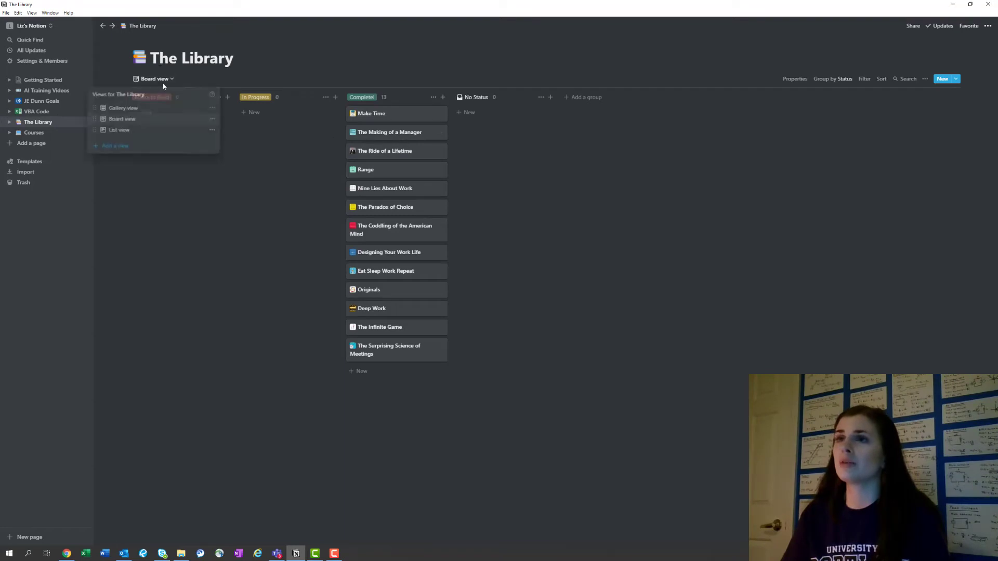
click(164, 109)
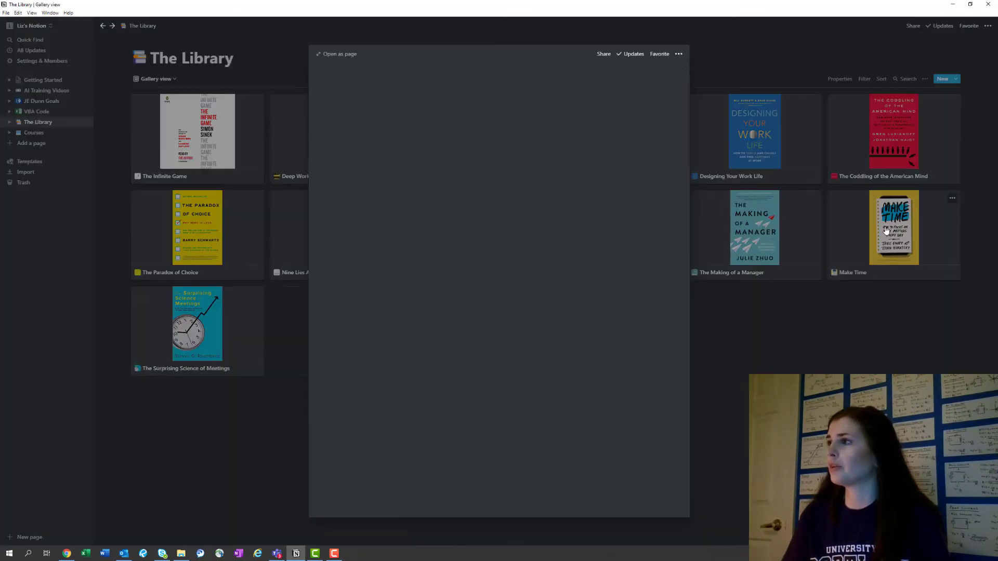
click(877, 278)
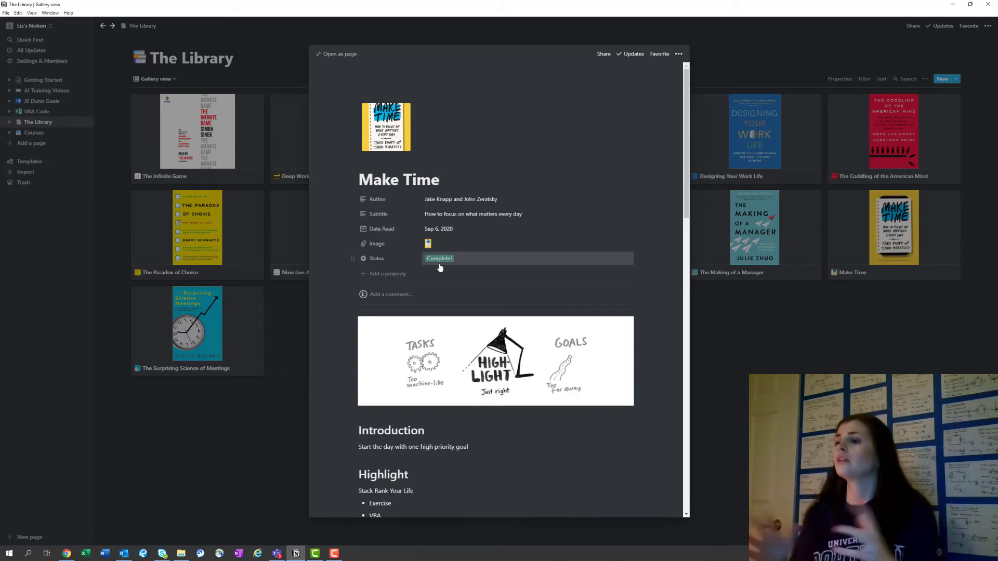
click(787, 340)
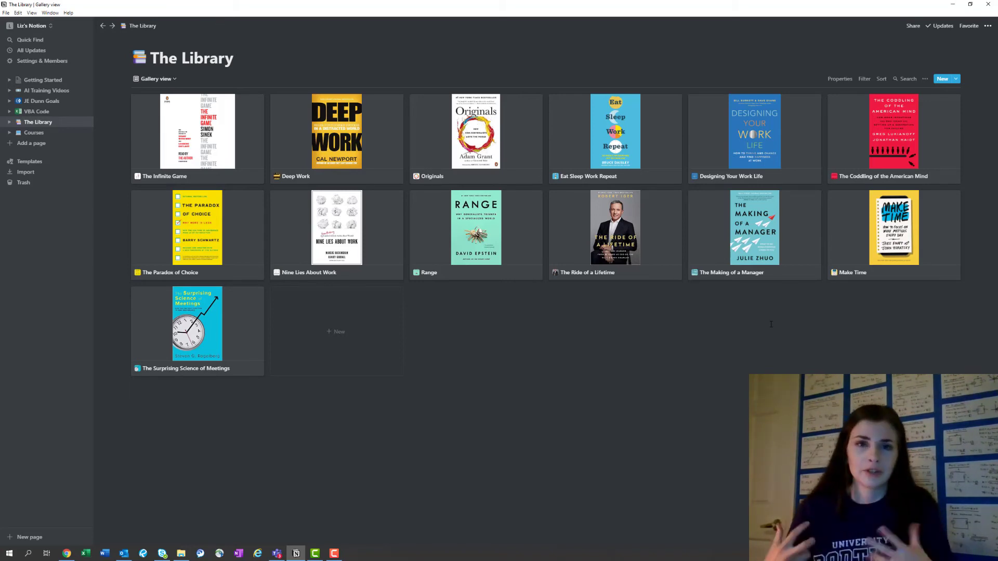
click(736, 243)
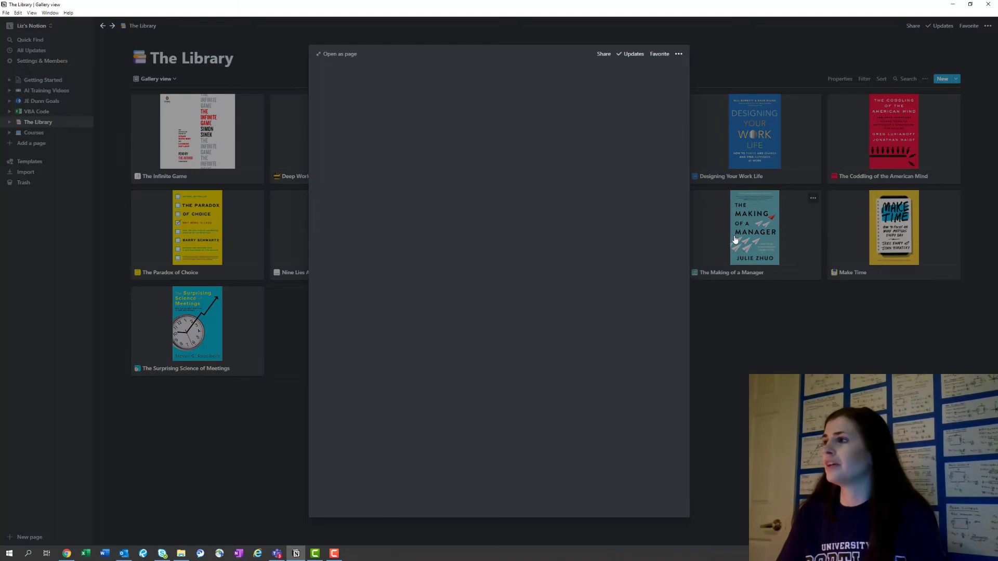
click(718, 348)
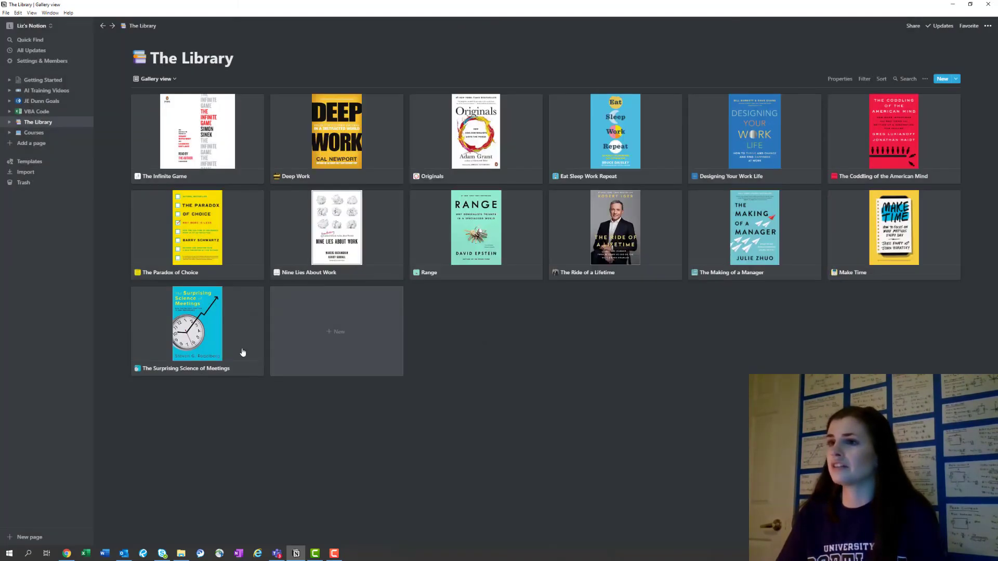
click(218, 340)
scroll(338, 301, down, 10)
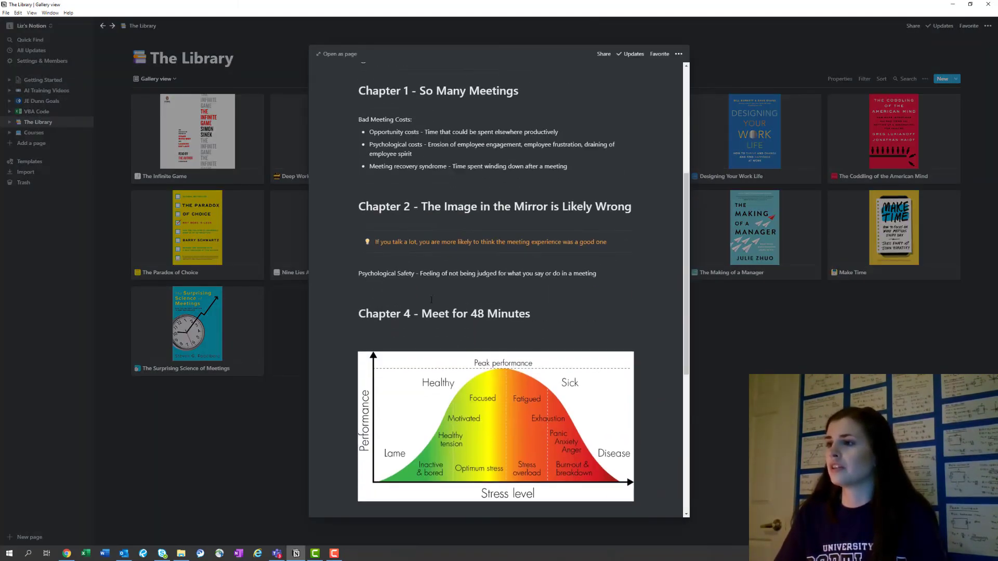
scroll(433, 304, up, 10)
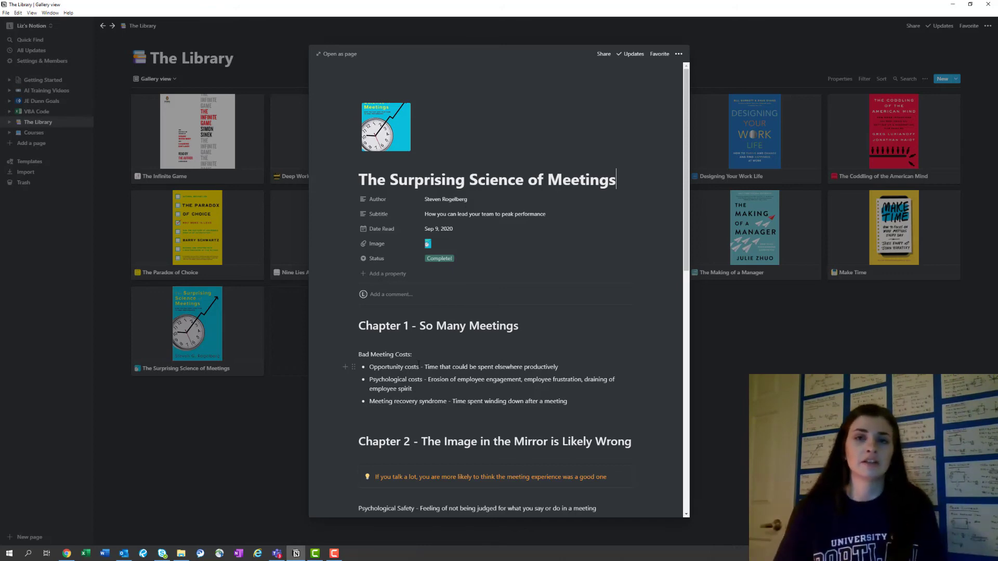
click(219, 408)
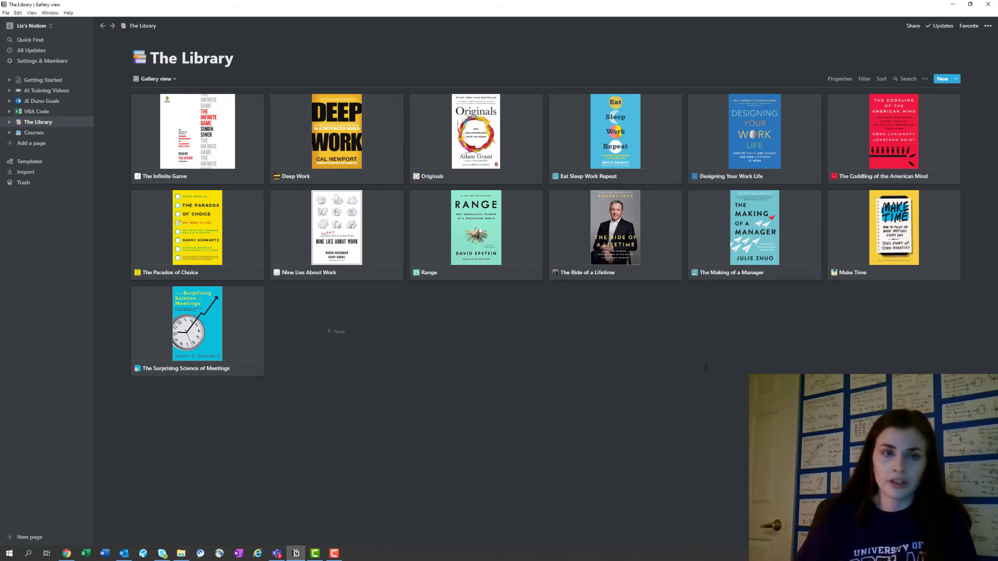
Switch The Library to the Status-grouped Board view, then reopen the views list.
click(158, 79)
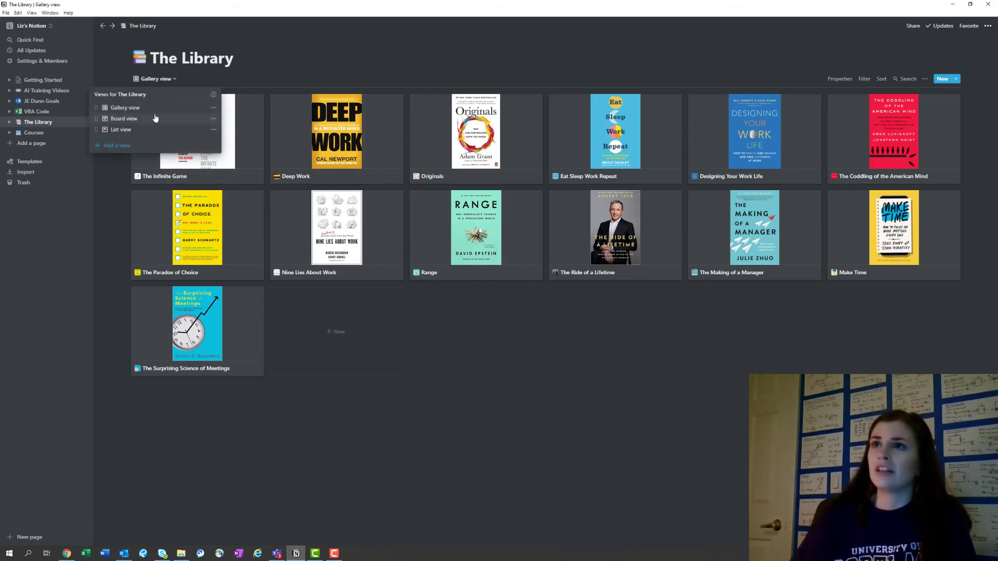
click(153, 119)
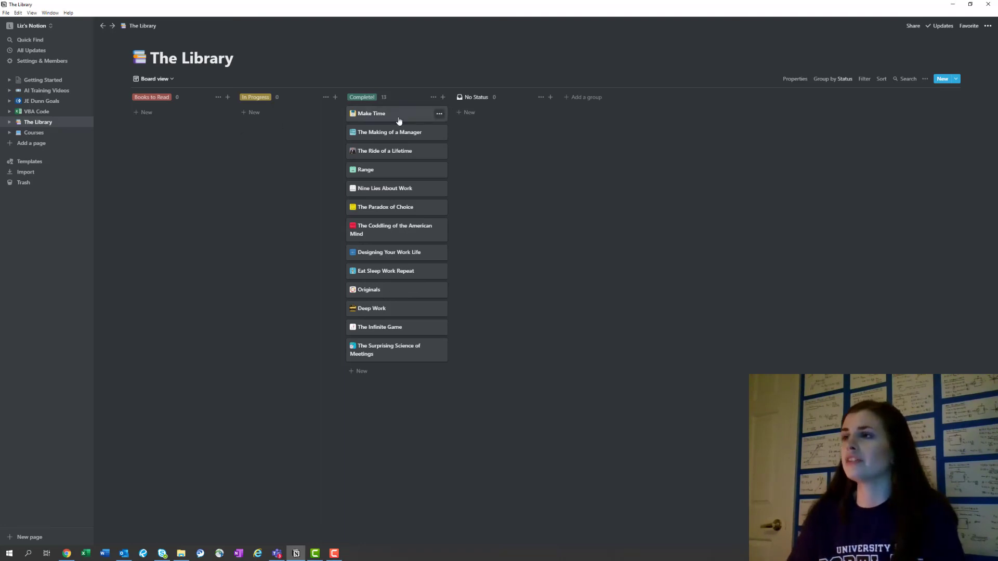
click(174, 83)
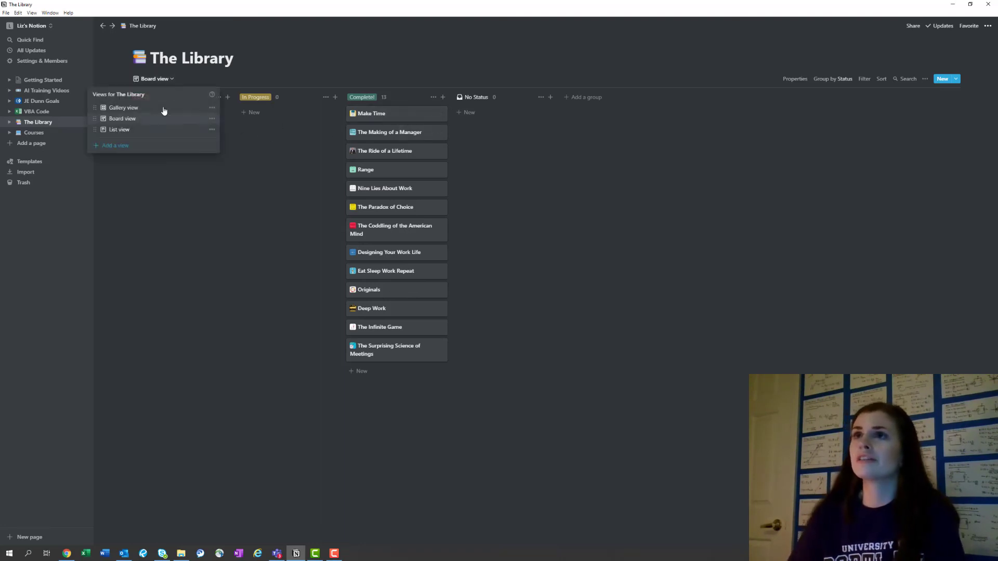
Choose Gallery view to display the 13 titled book cover cards.
click(178, 125)
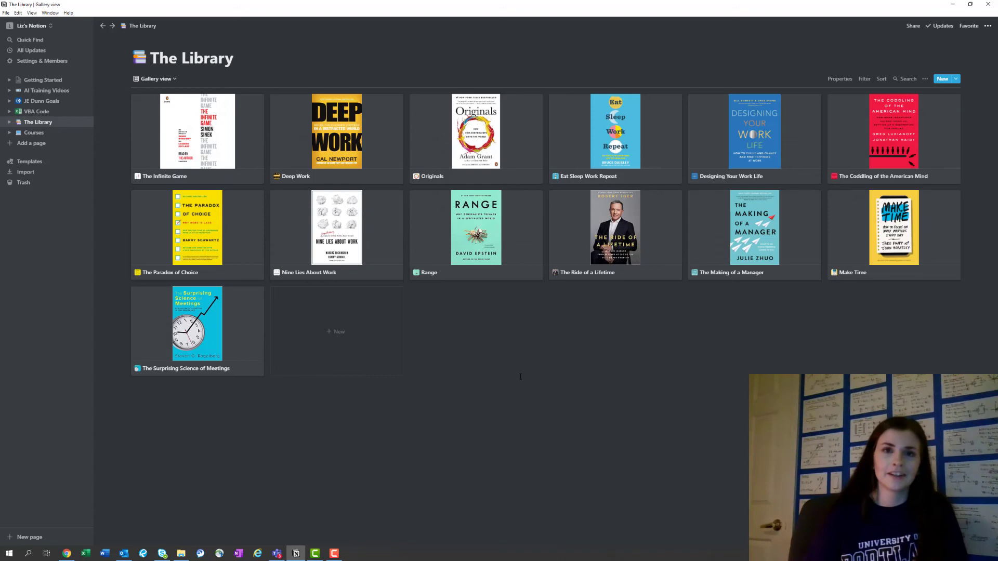